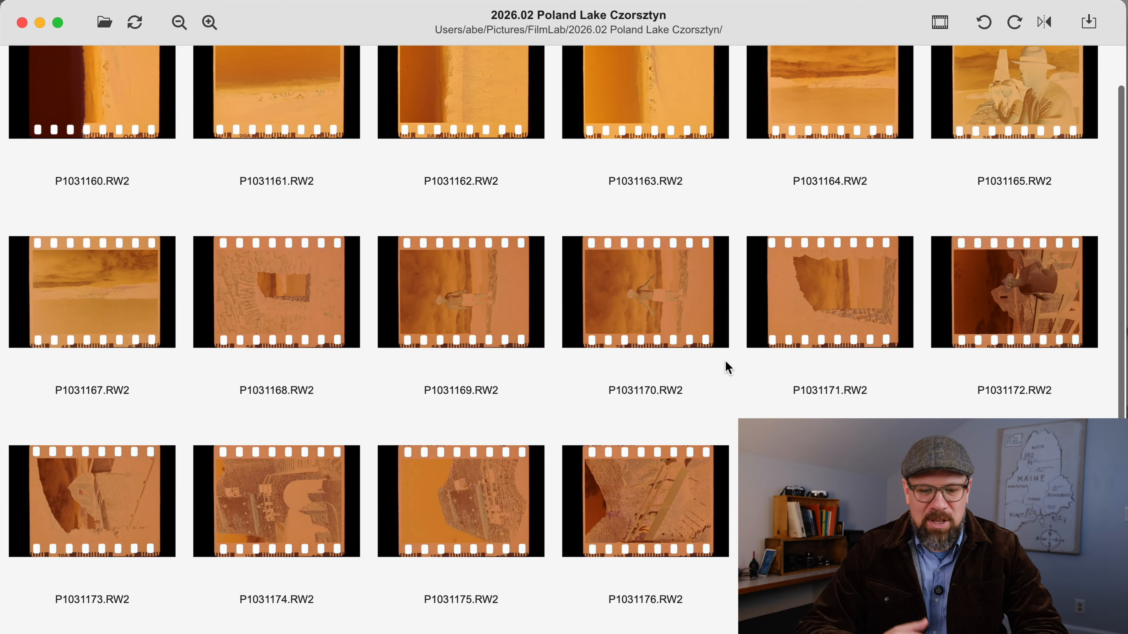
Look through the unprocessed negative scans in the 2026.02 Poland Lake Czorsztyn folder
scroll(726, 368, "down", 2)
scroll(726, 368, "up", 3)
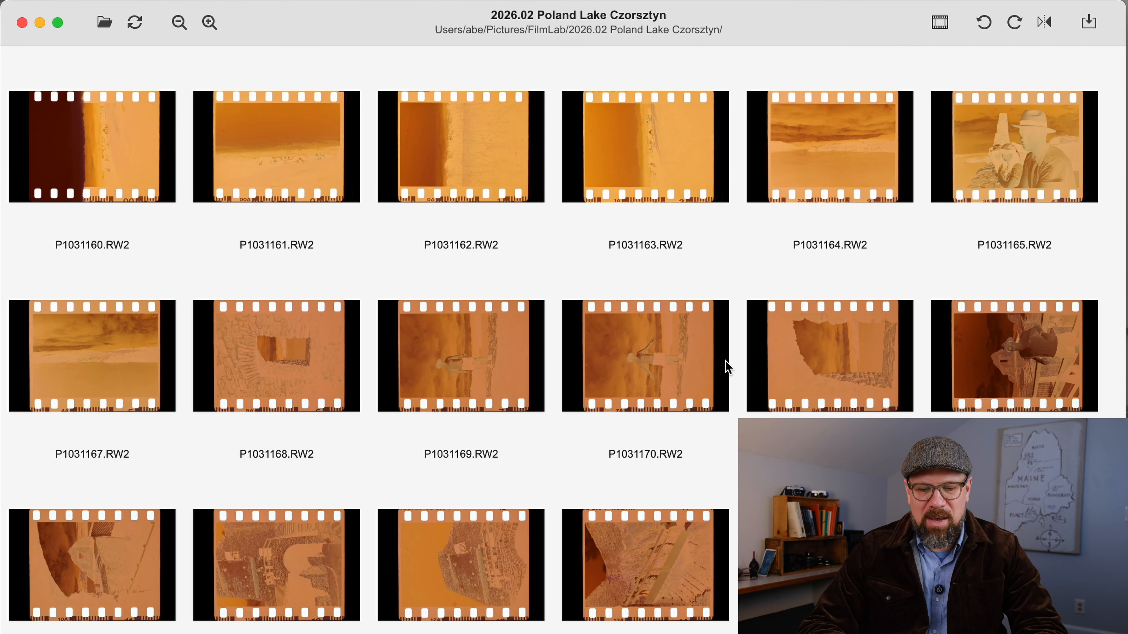
scroll(728, 367, "down", 5)
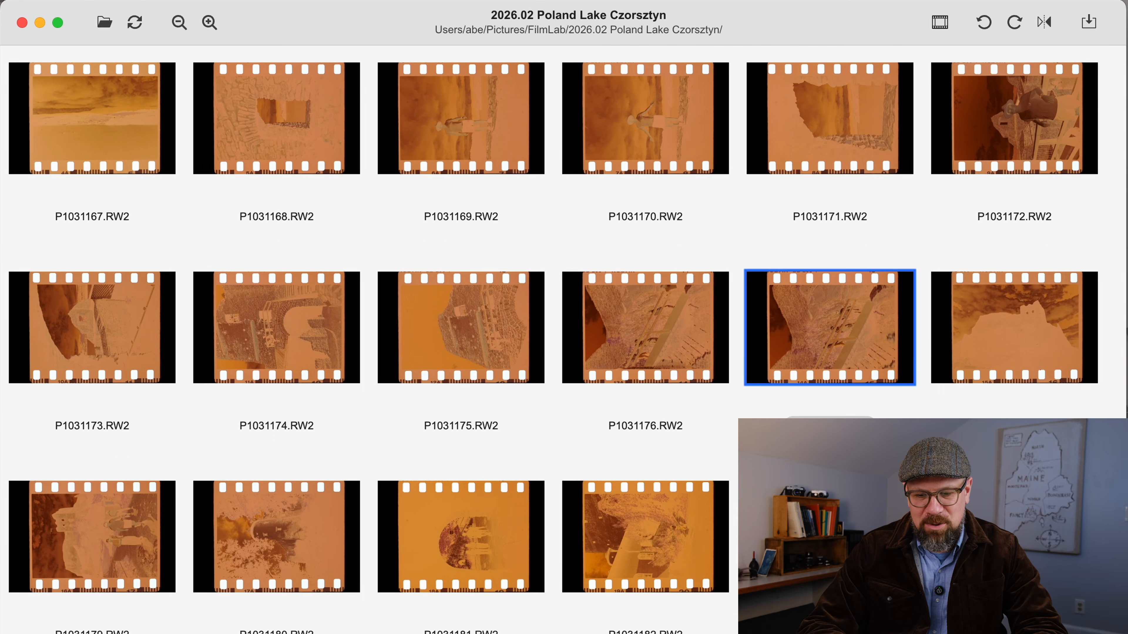
scroll(728, 367, "up", 4)
scroll(566, 340, "up", 2)
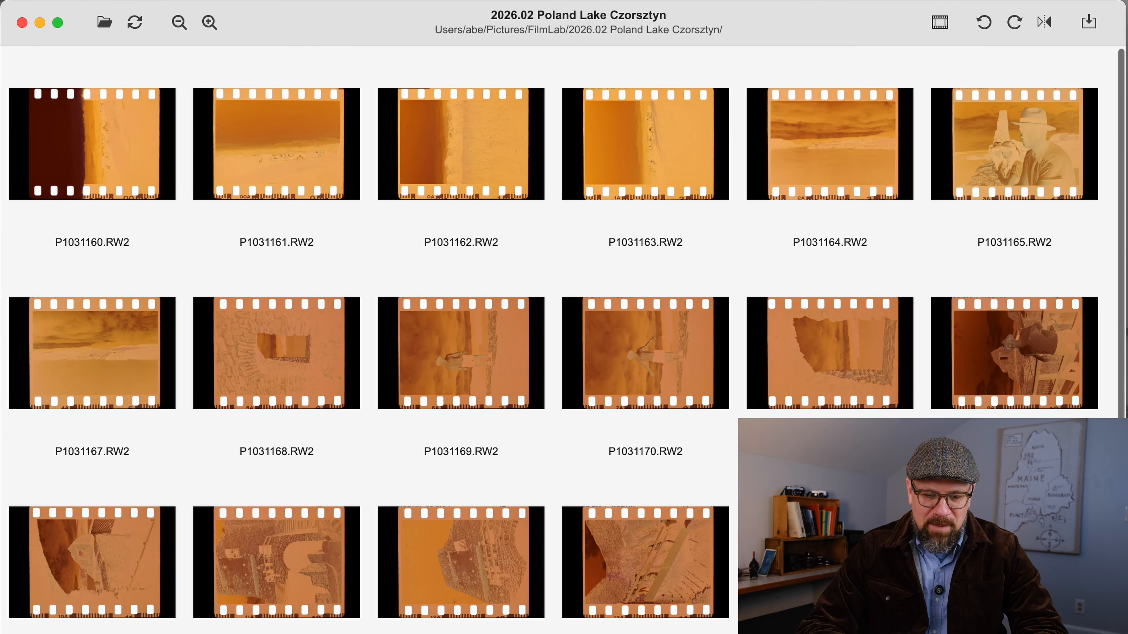
scroll(567, 339, "up", 1)
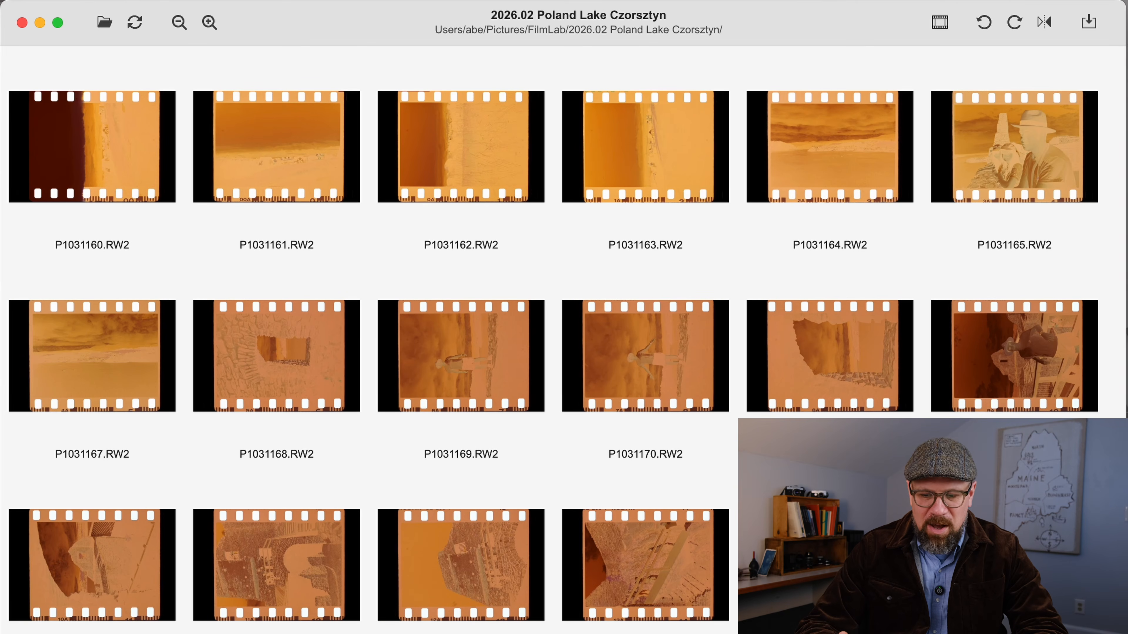
scroll(803, 300, "down", 1)
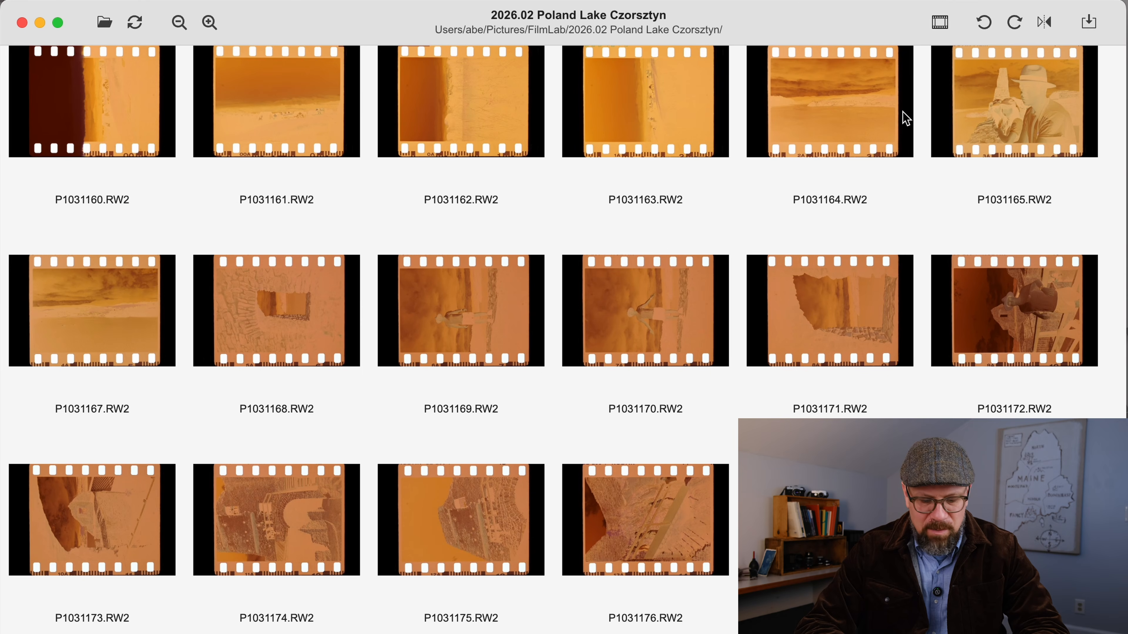
Select all scans in the folder and open the film process options for them
key("super+a")
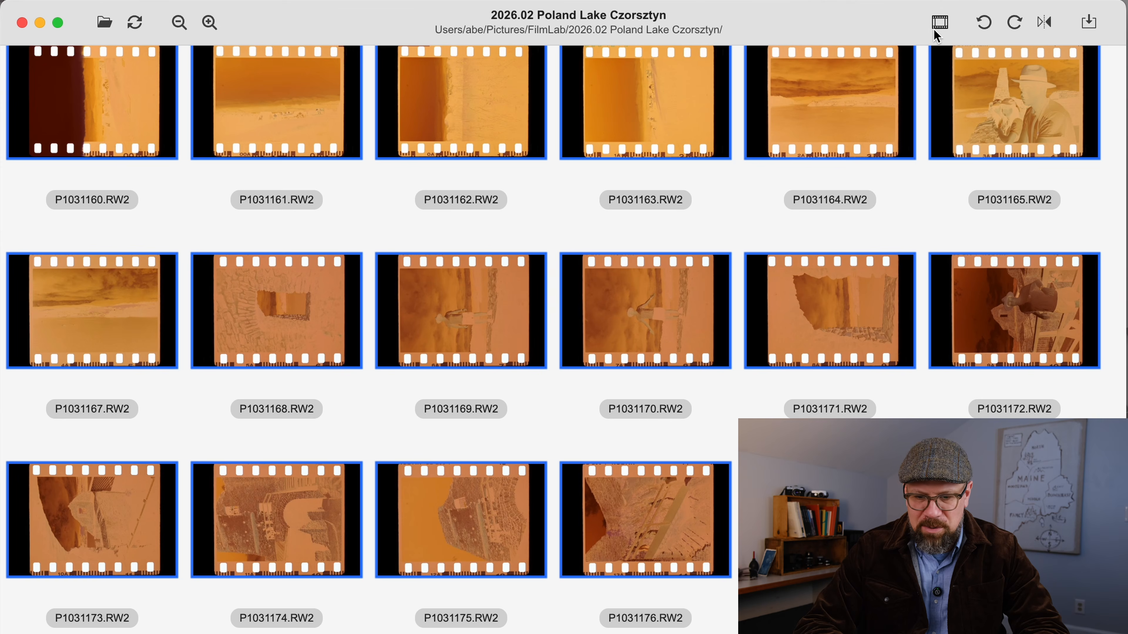
left_click(934, 27)
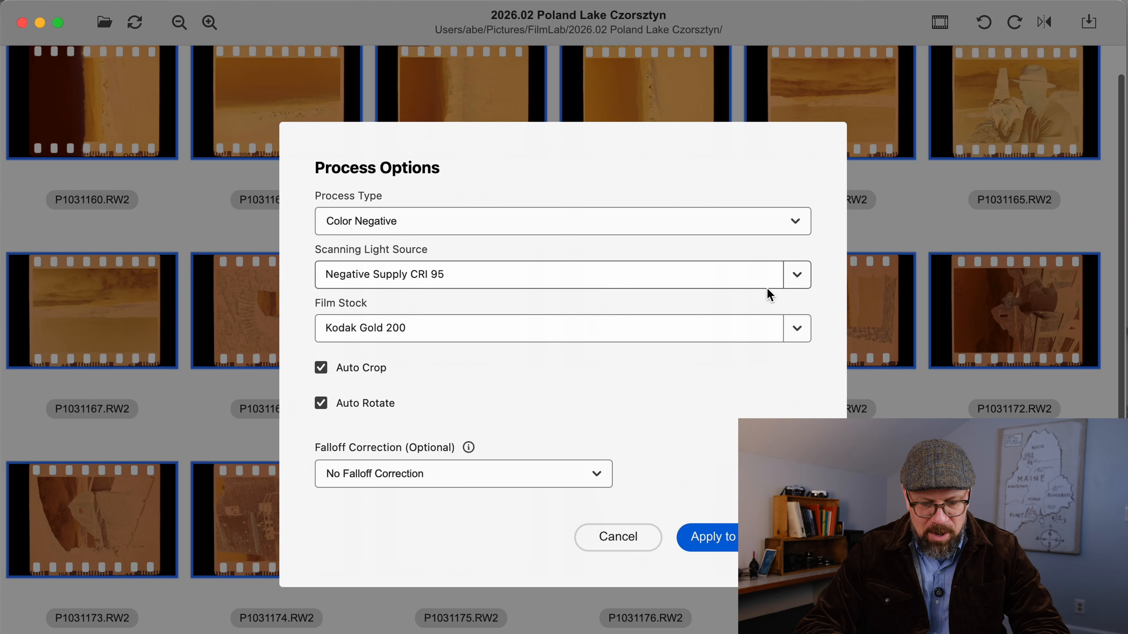
Examine the list of available scanning light sources and close it without picking a different one
left_click(809, 278)
scroll(718, 449, "down", 2)
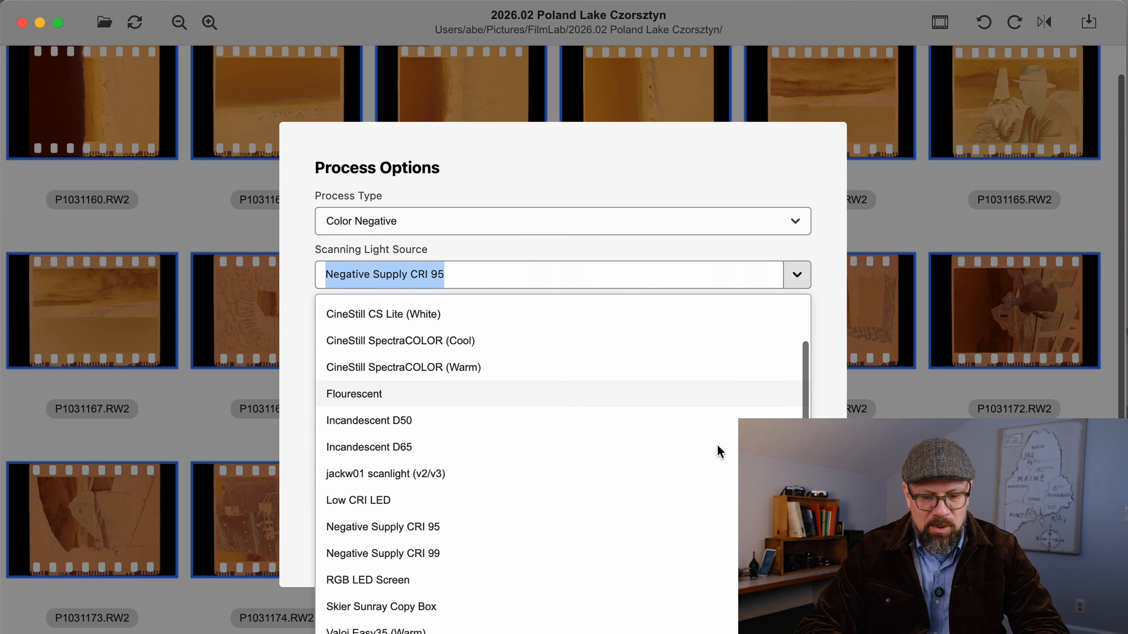
scroll(719, 450, "up", 2)
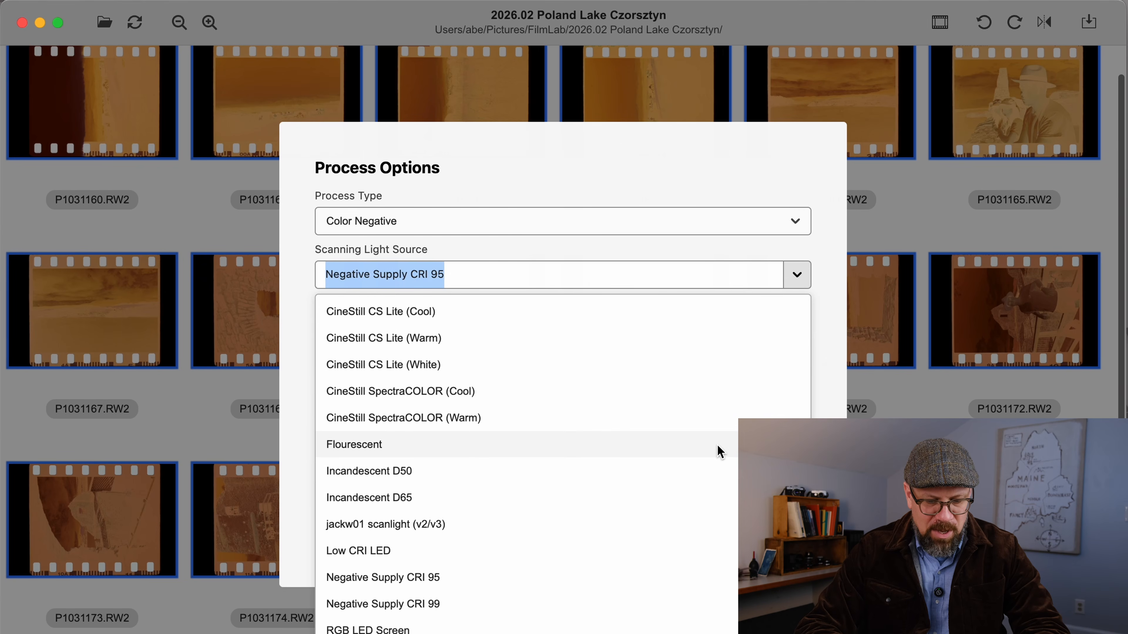
left_click(797, 276)
left_click(797, 276)
scroll(736, 484, "down", 2)
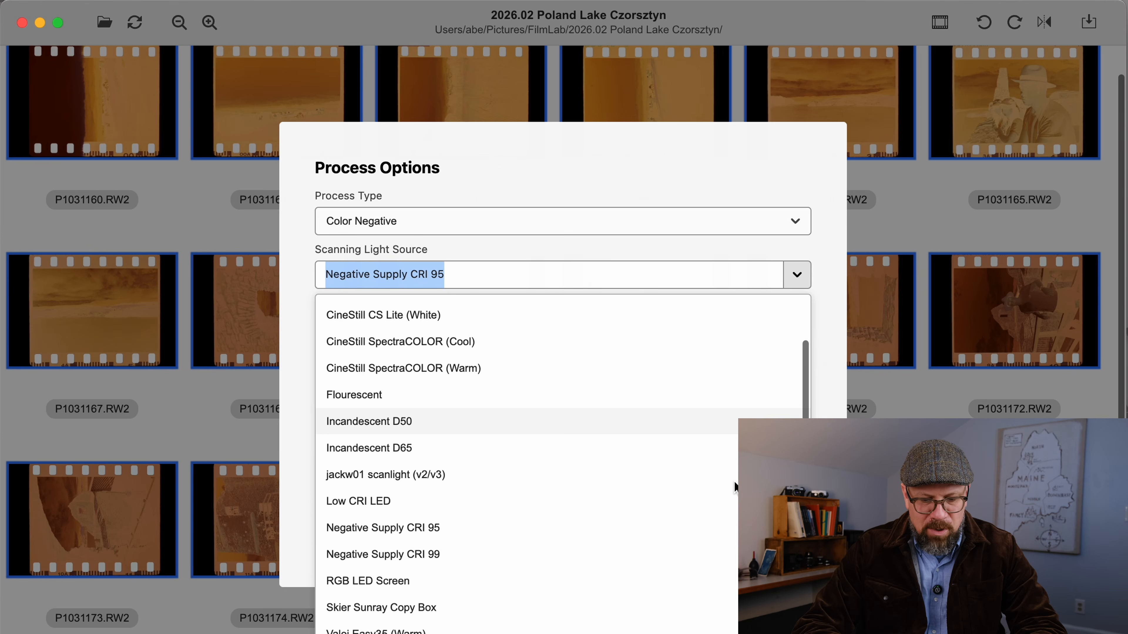
scroll(734, 481, "up", 2)
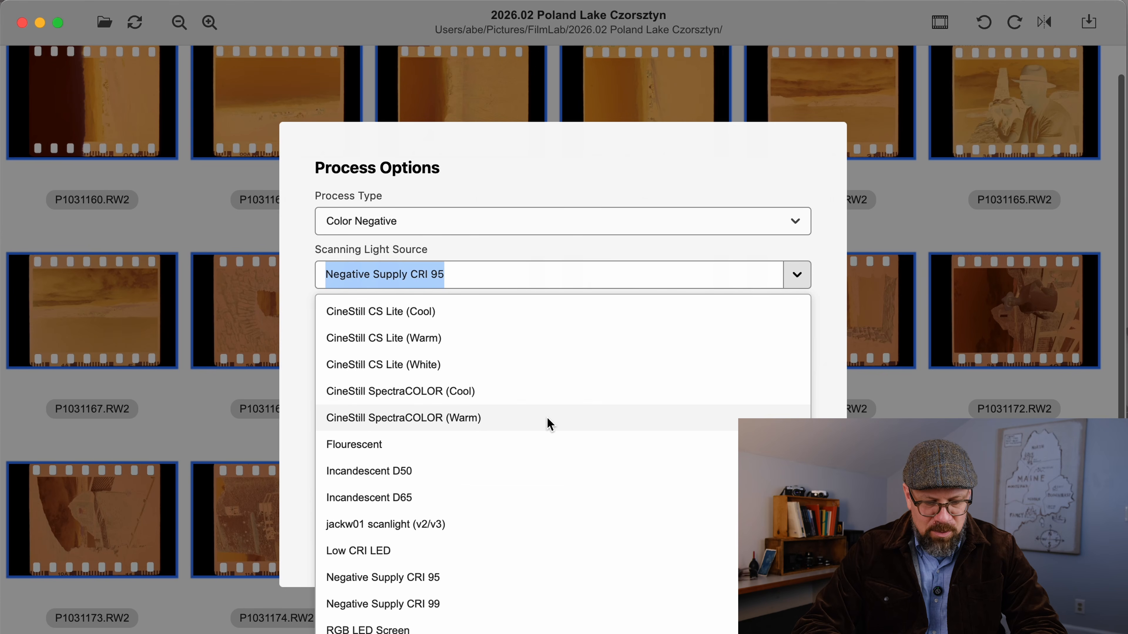
scroll(587, 429, "down", 2)
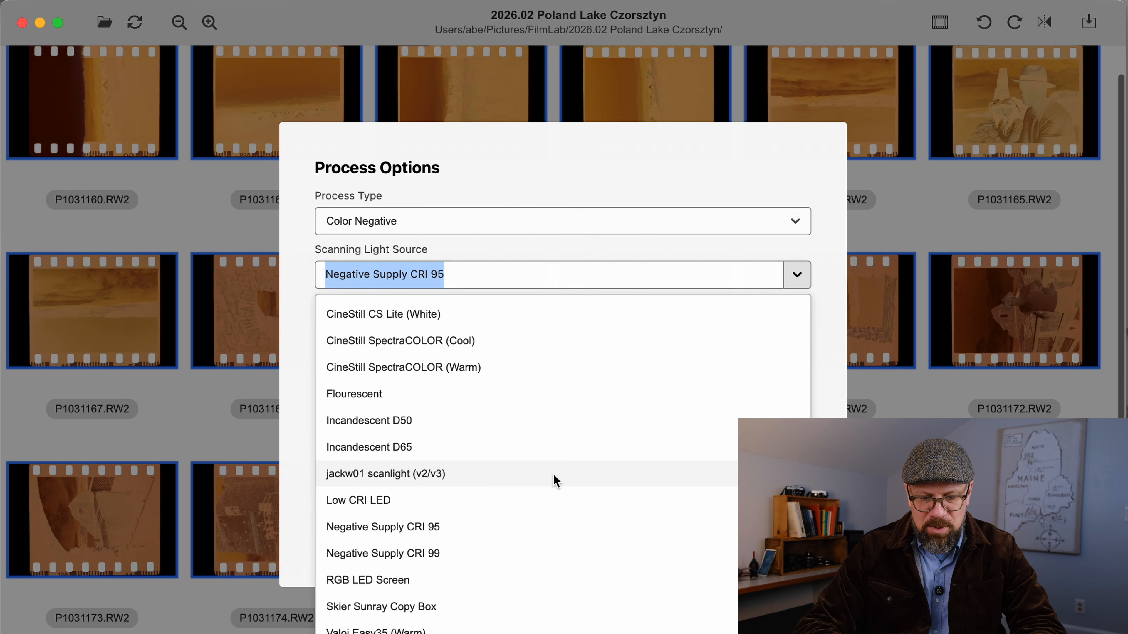
left_click(838, 316)
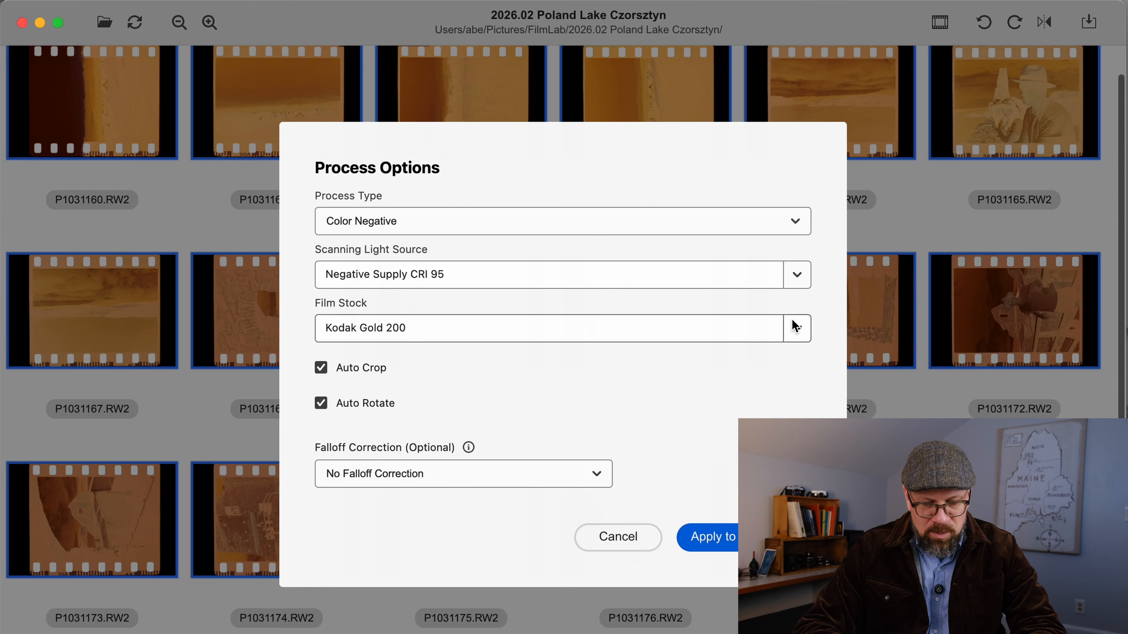
Browse the film stock list, filter it by "Fuji" and set the film stock to Fujicolor C200
left_click(797, 328)
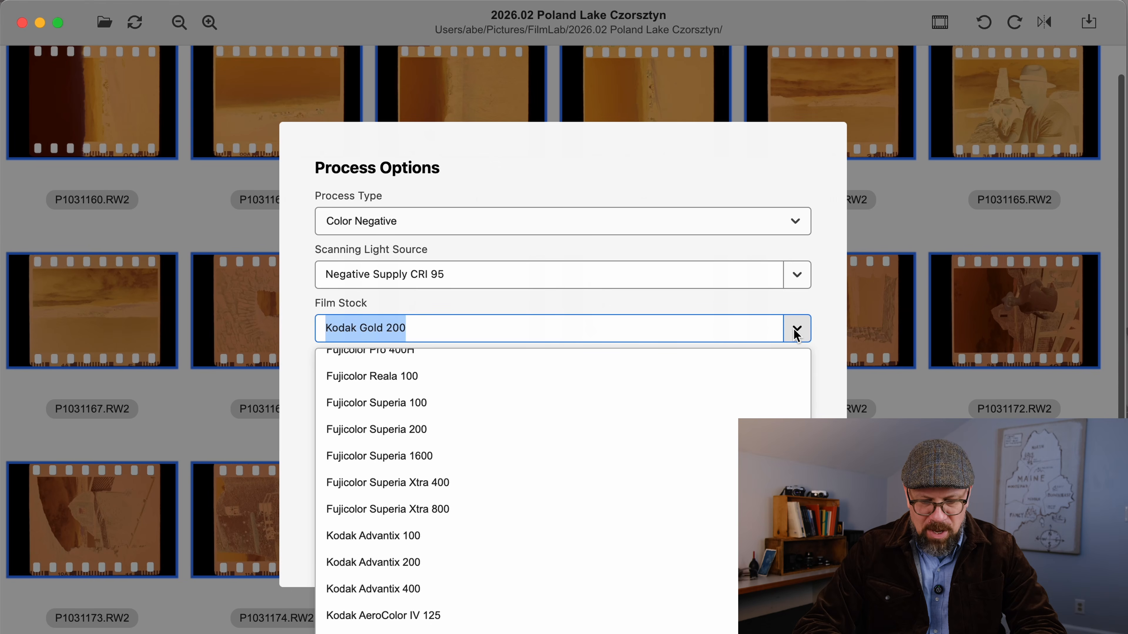
scroll(717, 537, "up", 10)
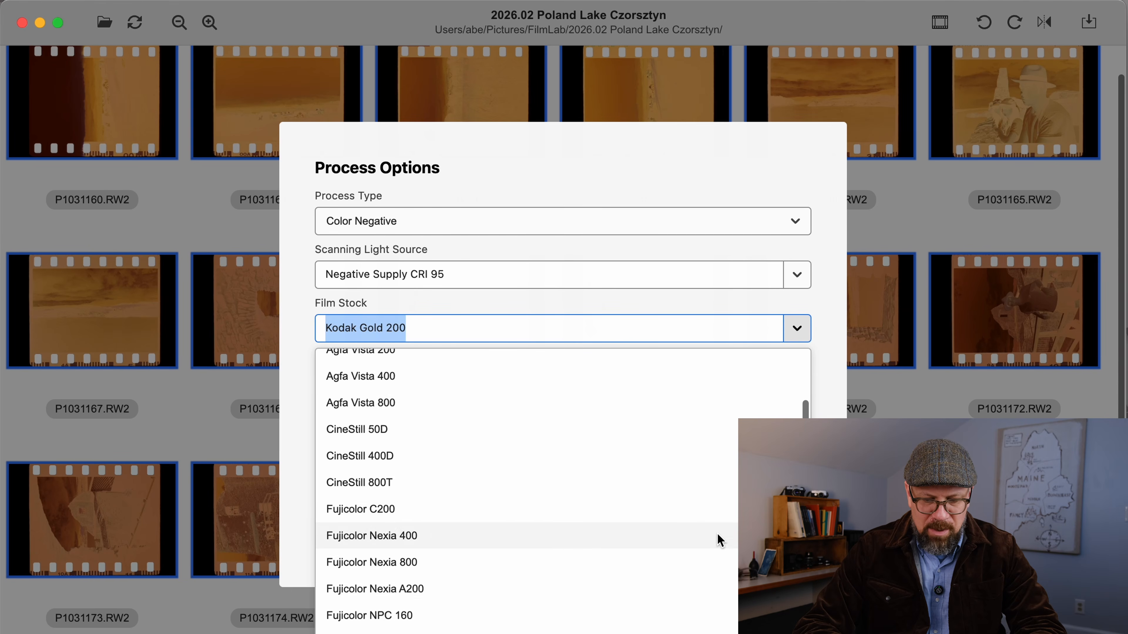
scroll(718, 536, "up", 5)
scroll(727, 551, "down", 2)
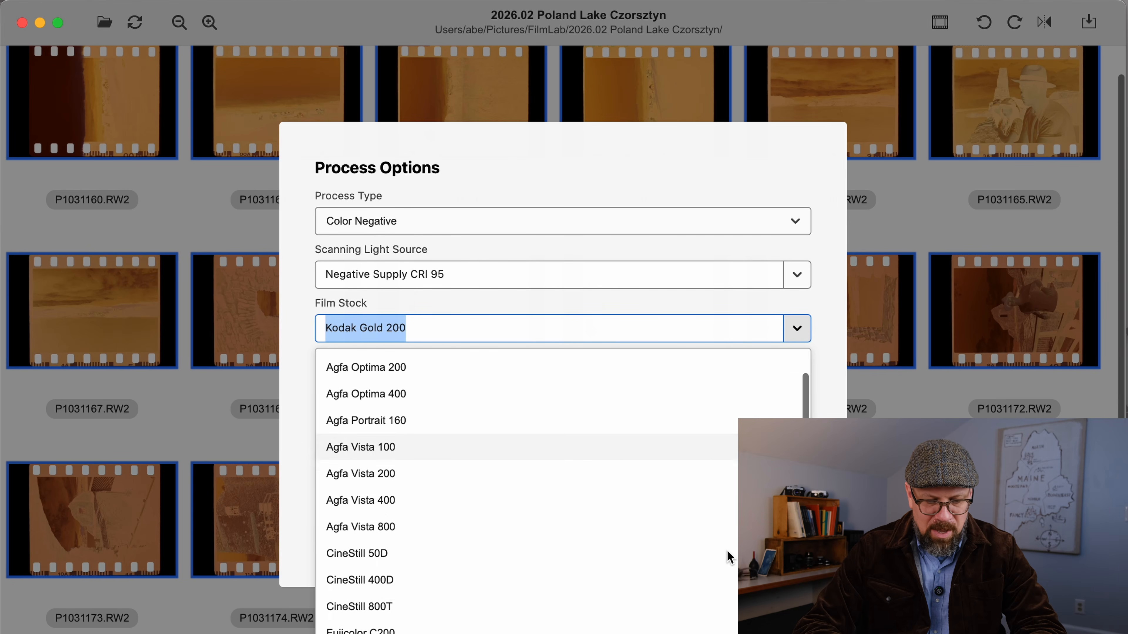
scroll(727, 552, "down", 10)
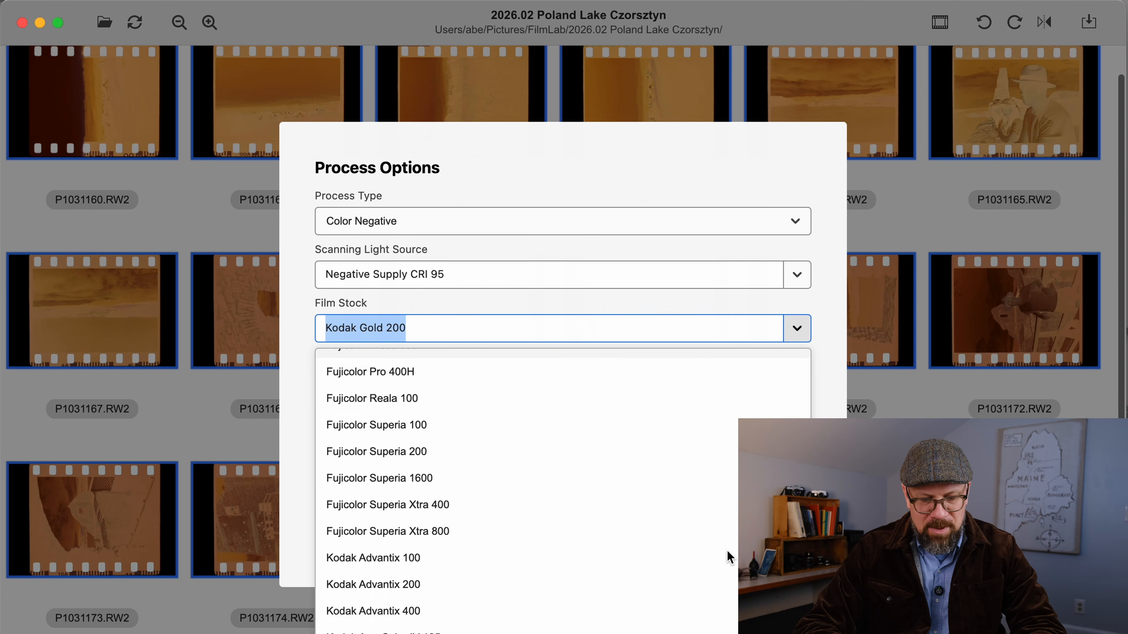
scroll(727, 551, "down", 10)
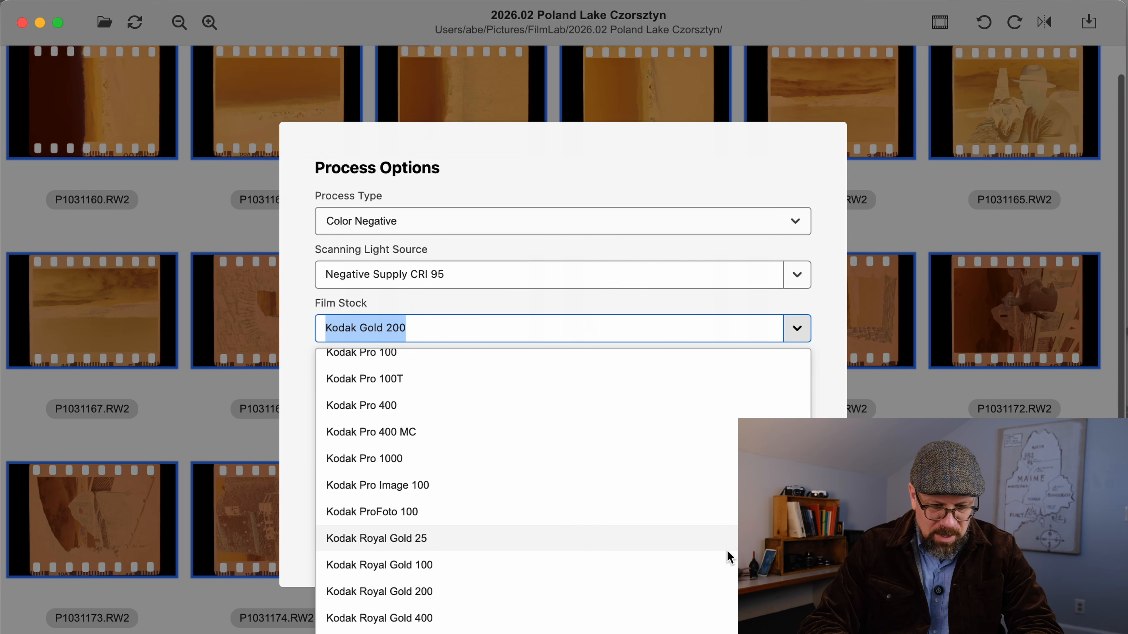
type("Kod")
key("BackSpace")
key("BackSpace")
key("BackSpace")
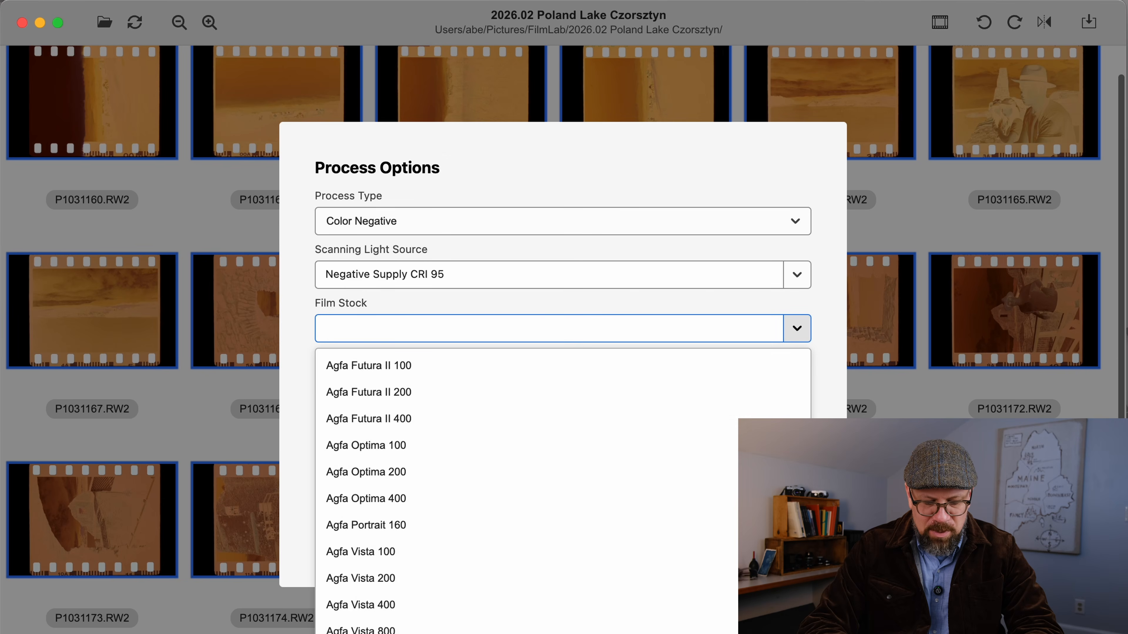
type("P")
key("BackSpace")
type("Fuji")
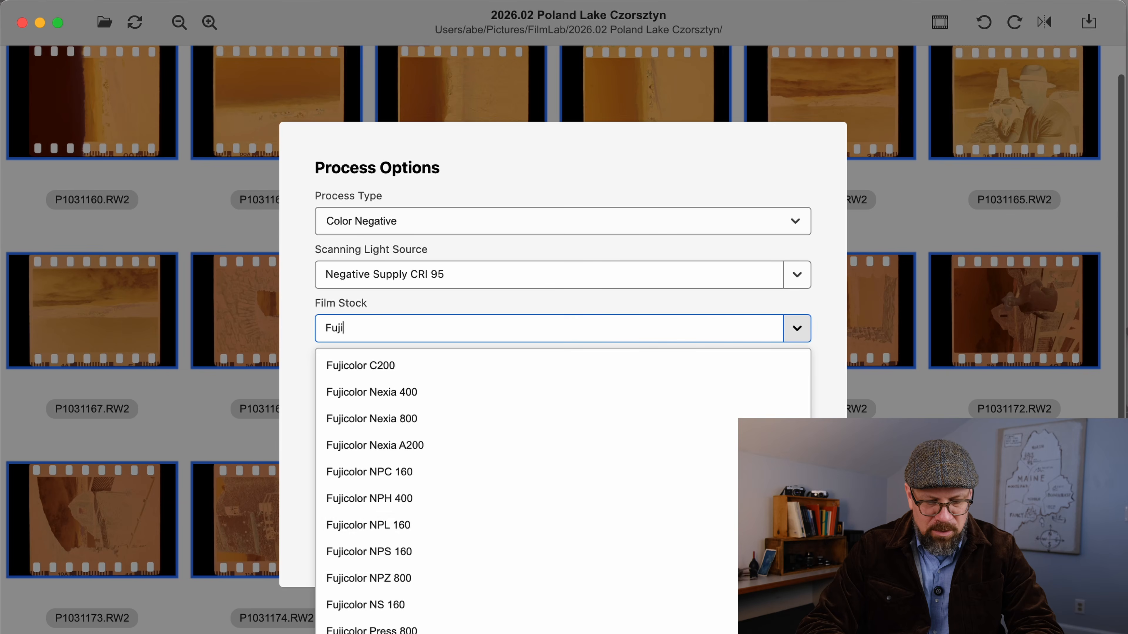
key("Return")
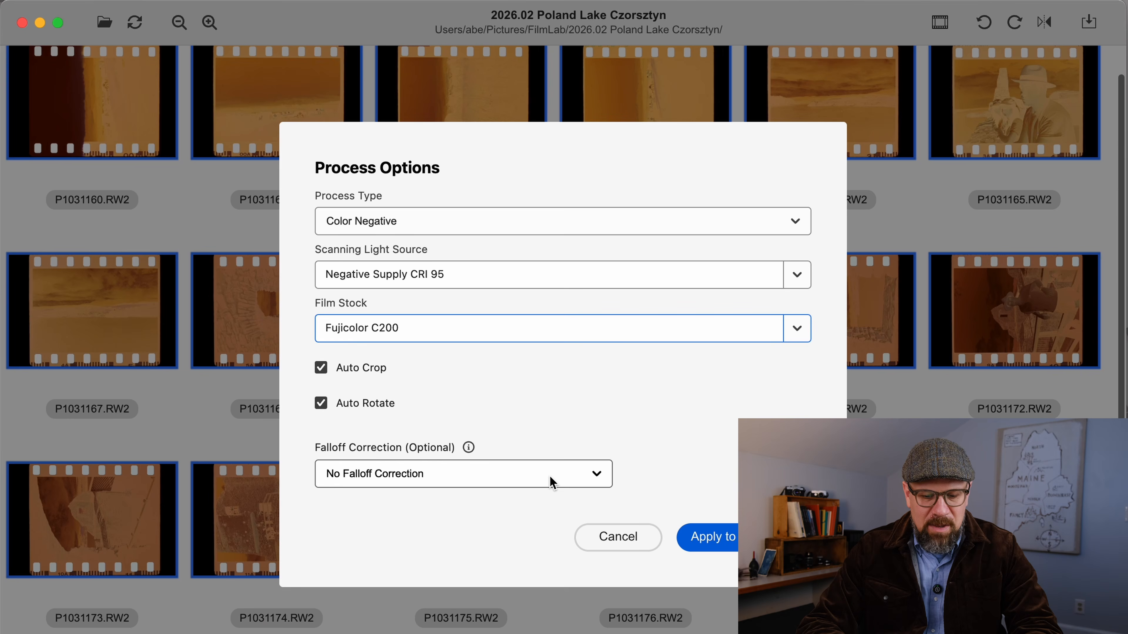
Set falloff correction to a photo of the light source using P1031188.RW2, and apply the process options to all 28 images
left_click(550, 476)
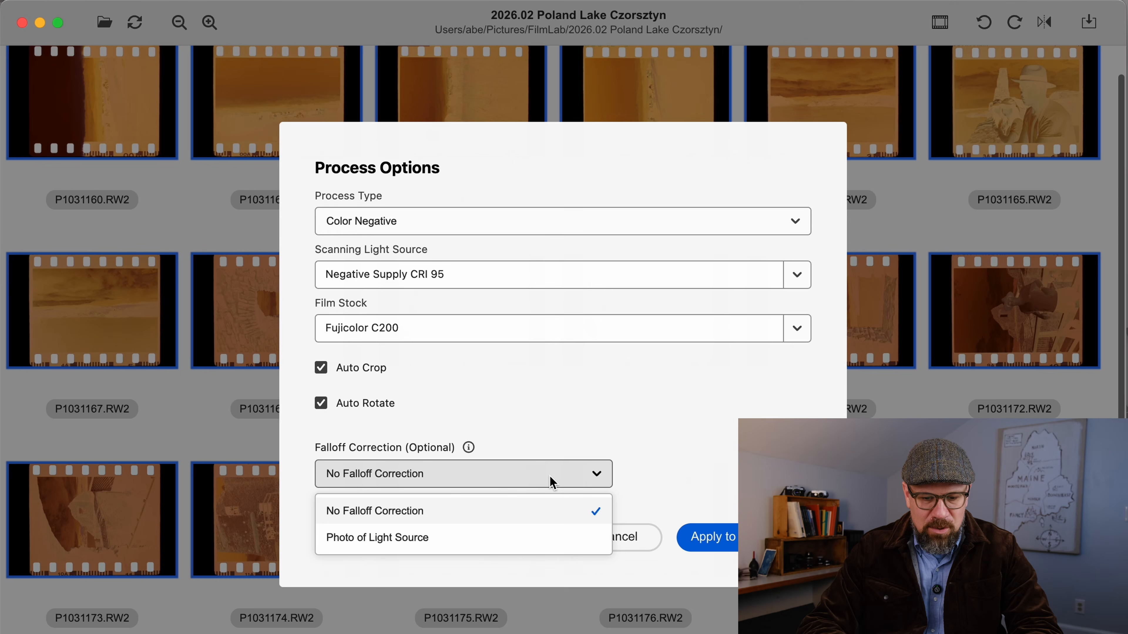
left_click(458, 539)
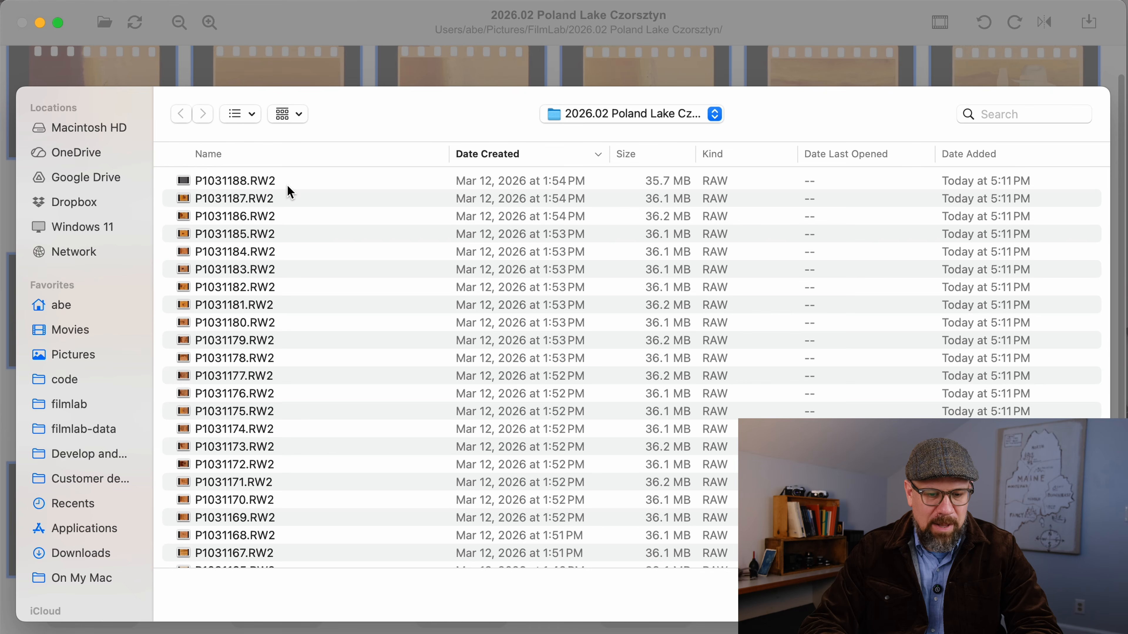
left_click(278, 186)
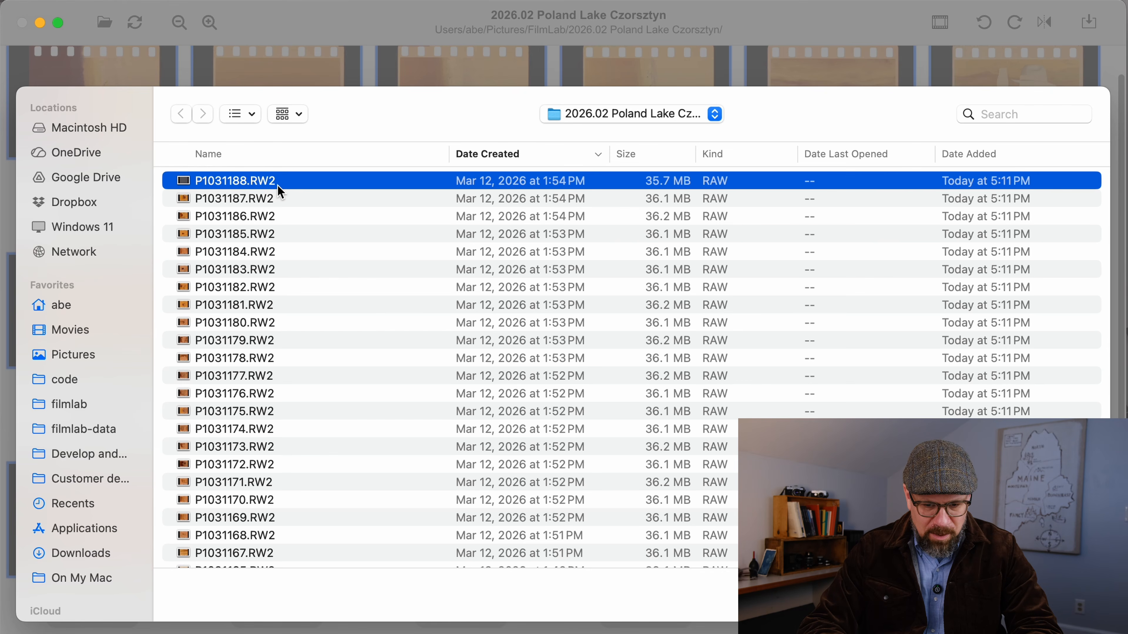
double_click(278, 185)
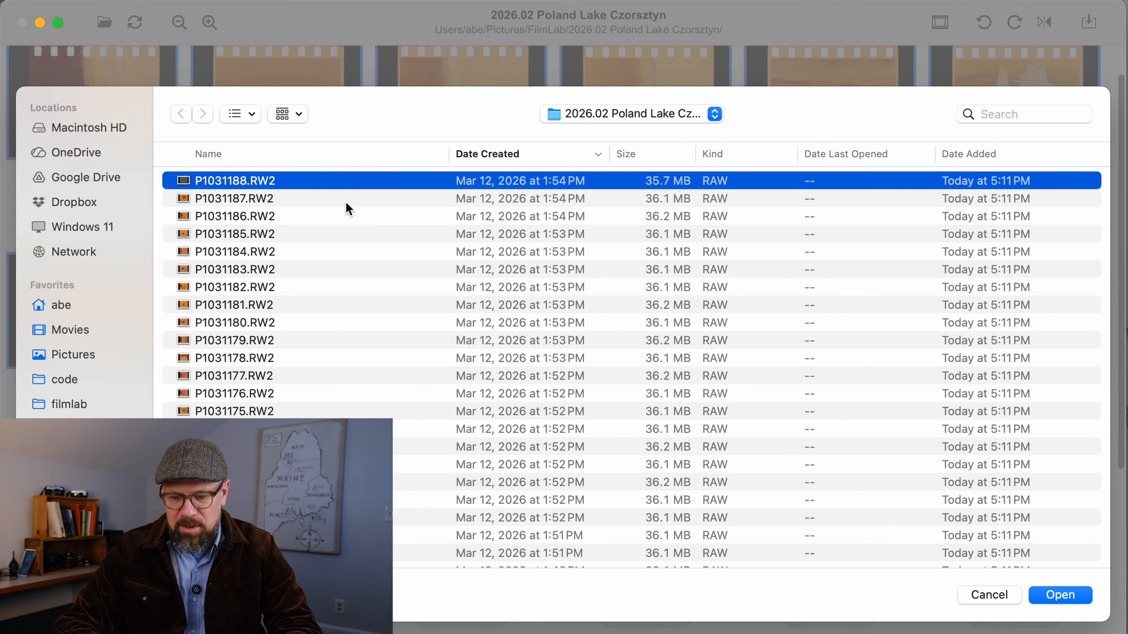
left_click(1062, 594)
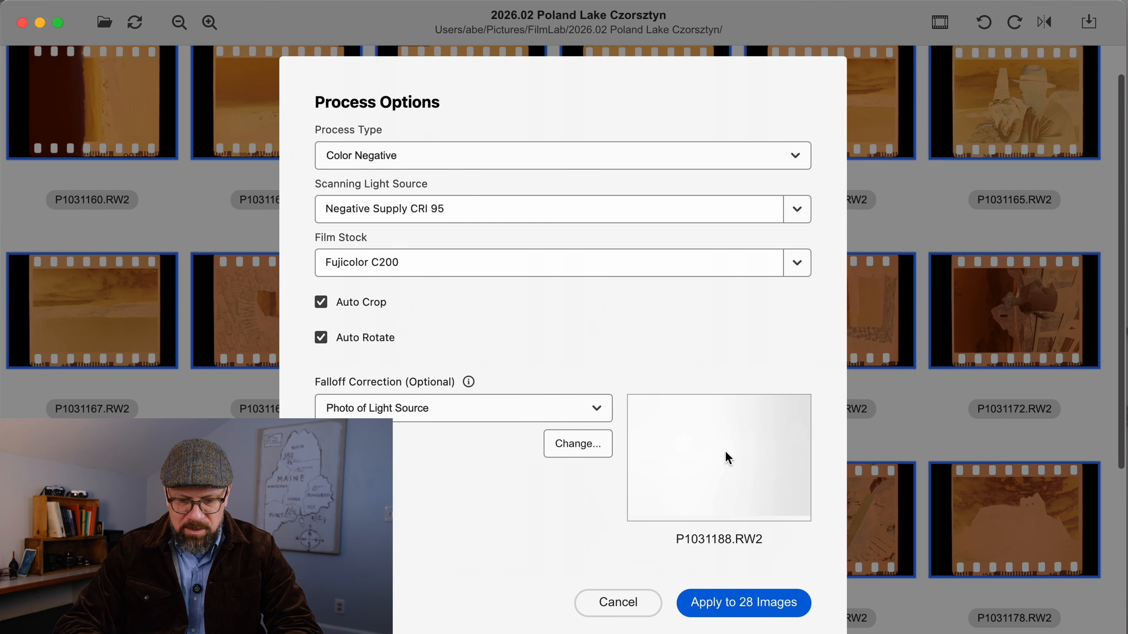
left_click(723, 604)
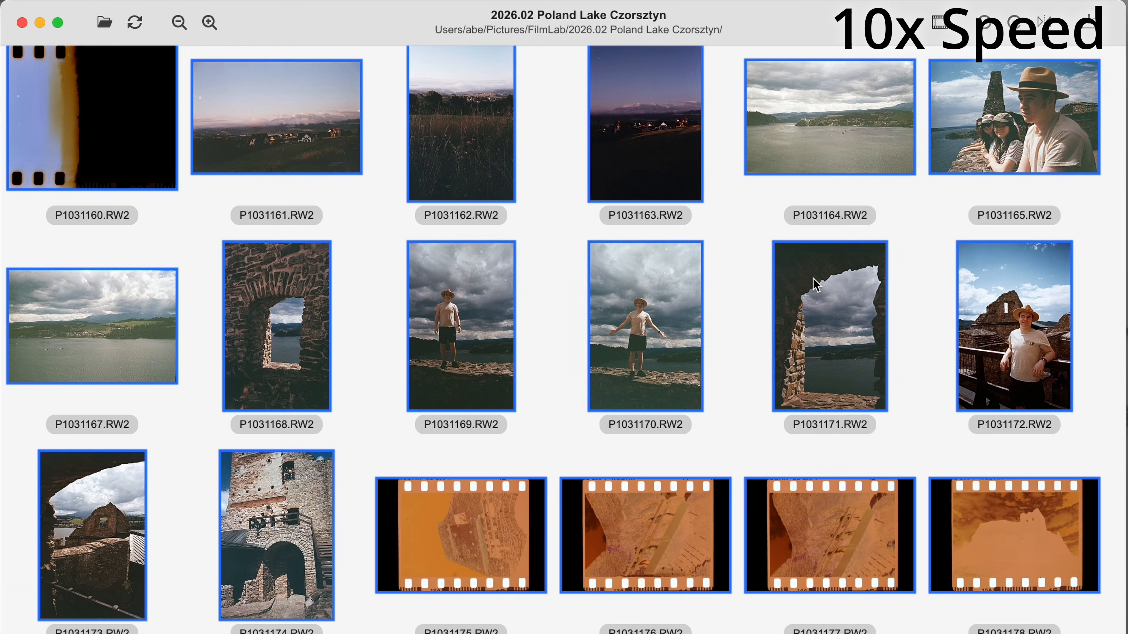
Review the converted positive images across the folder, checking their colour, cropping and rotation
scroll(767, 333, "down", 4)
scroll(768, 335, "down", 4)
scroll(768, 334, "up", 7)
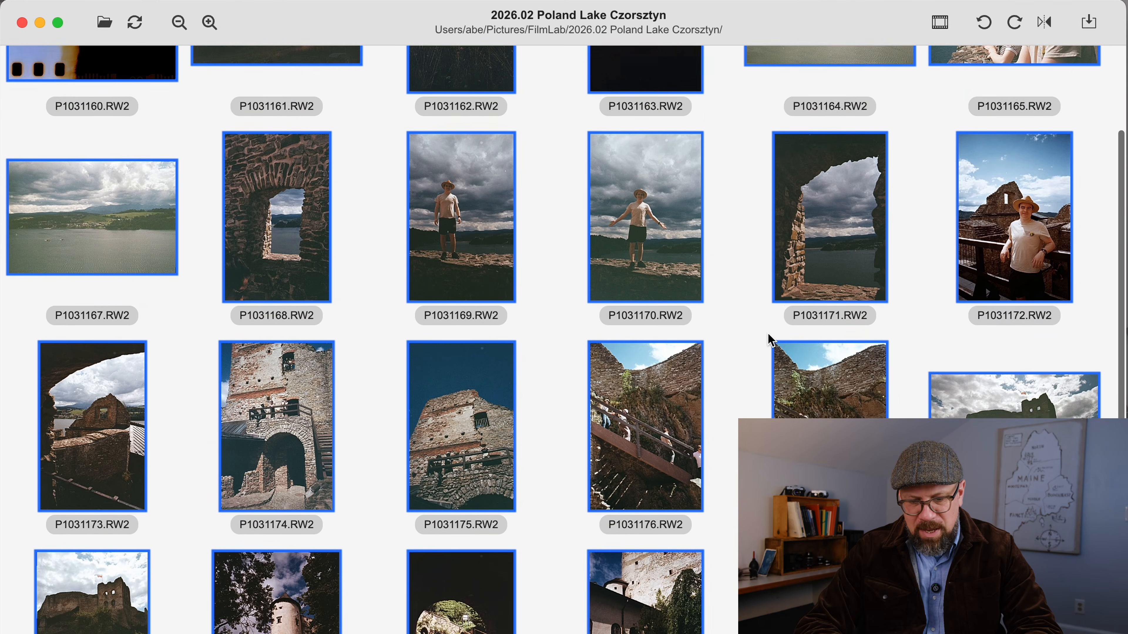
scroll(771, 340, "up", 3)
left_click(748, 268)
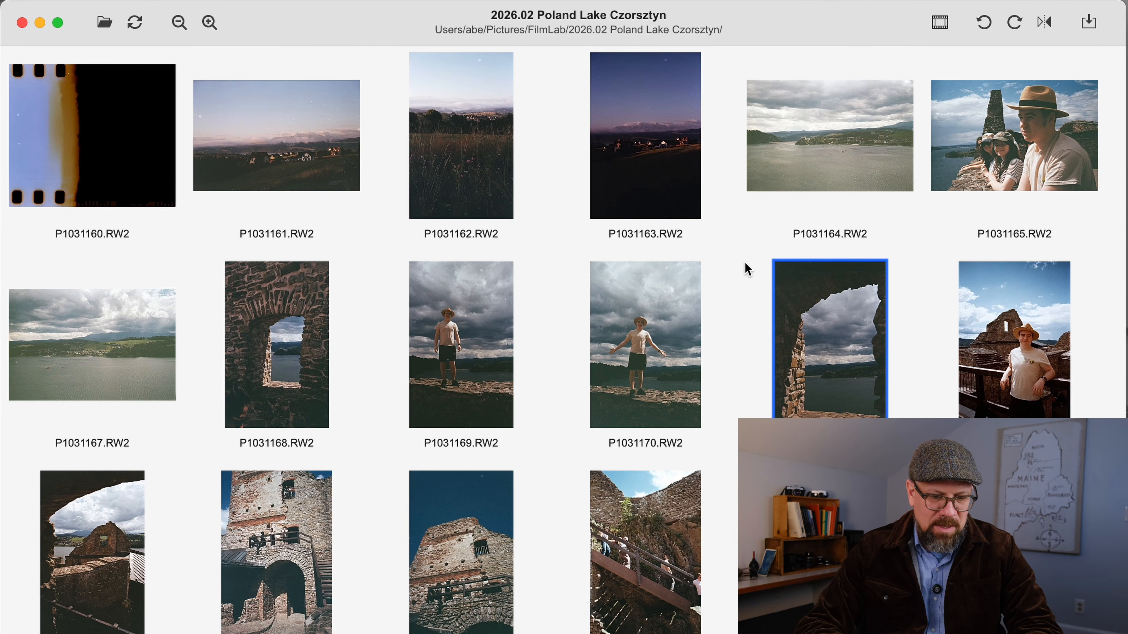
scroll(749, 265, "down", 1)
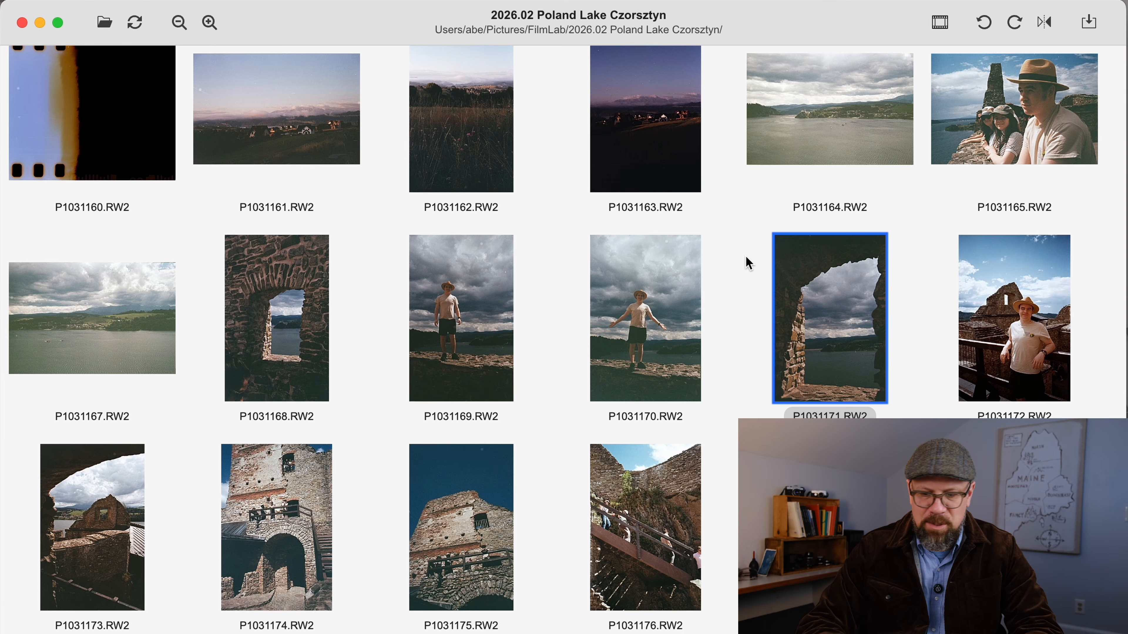
scroll(748, 262, "up", 1)
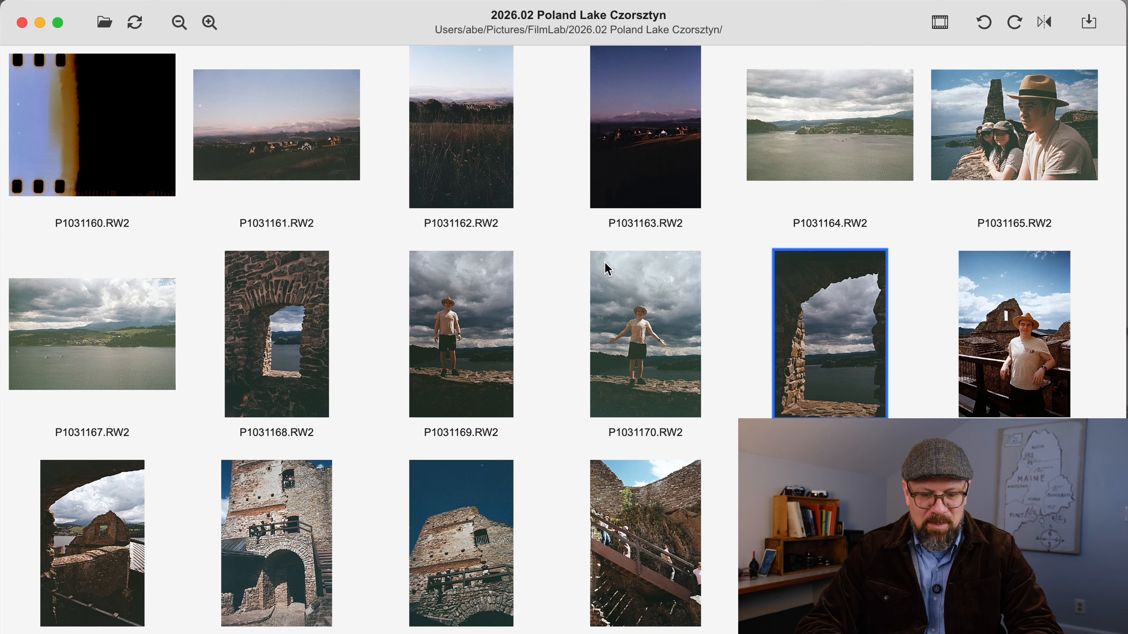
scroll(607, 269, "down", 4)
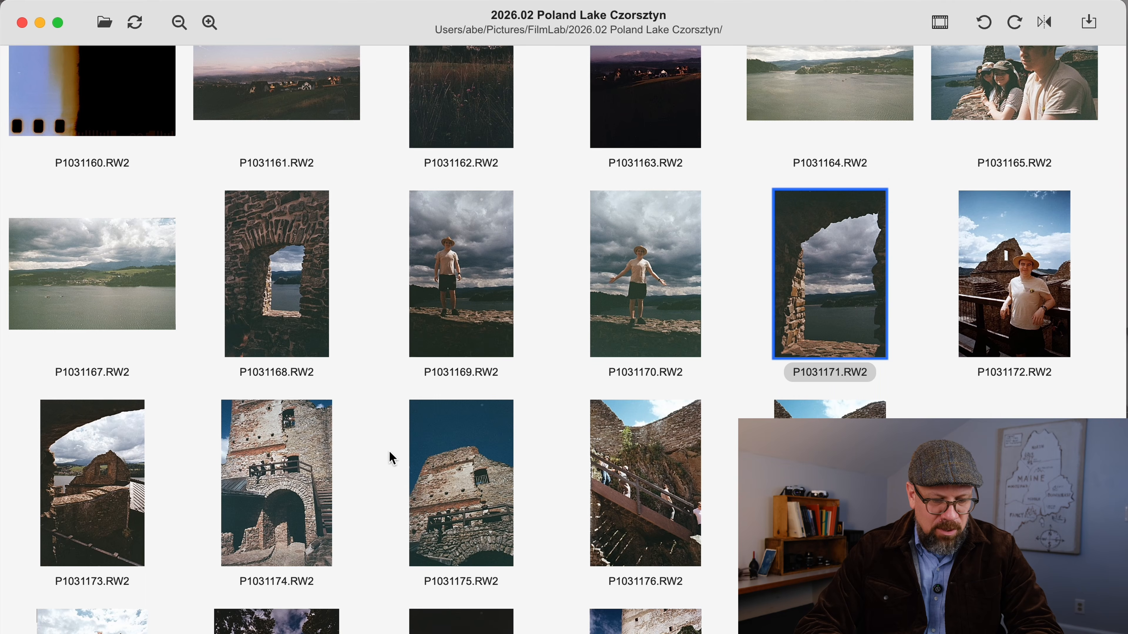